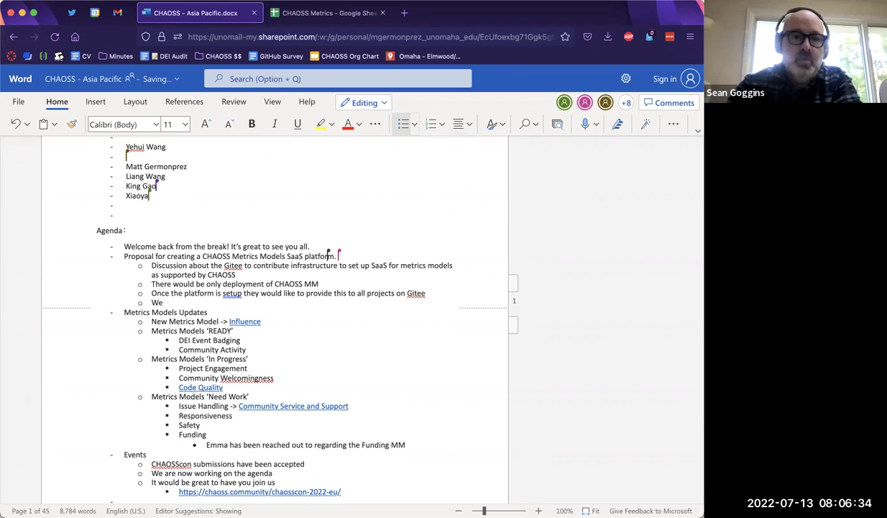
# Step: Add sub-bullets 'We can help them setup the metrics models' and 'To start there has been a test infrastructure setup'
pyautogui.write('lp t')
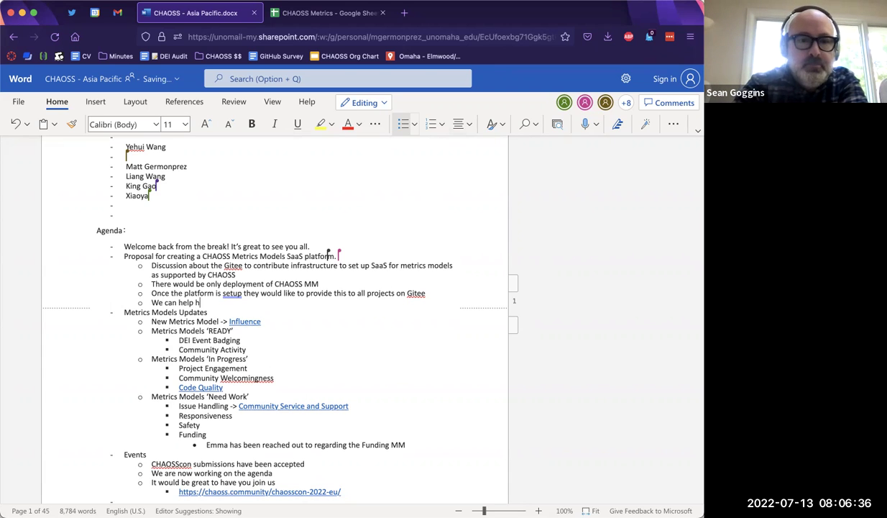
pyautogui.write('hem setup')
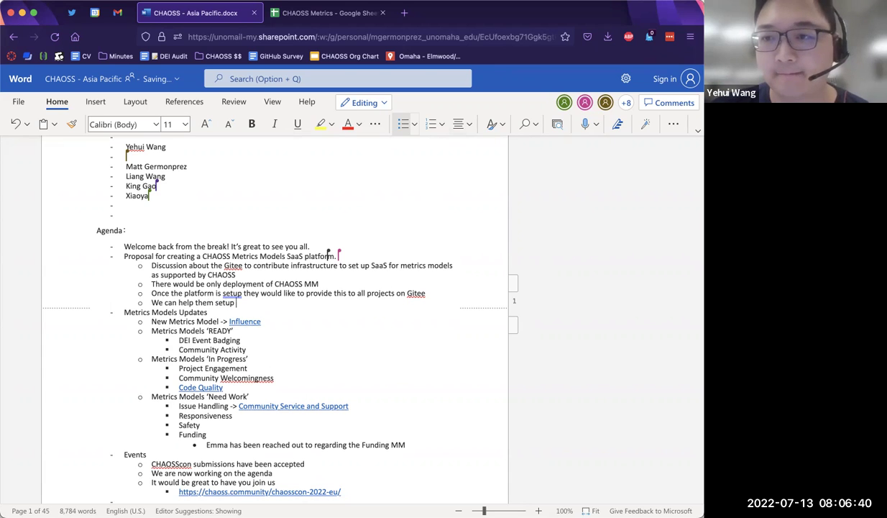
pyautogui.write(' the metrics models')
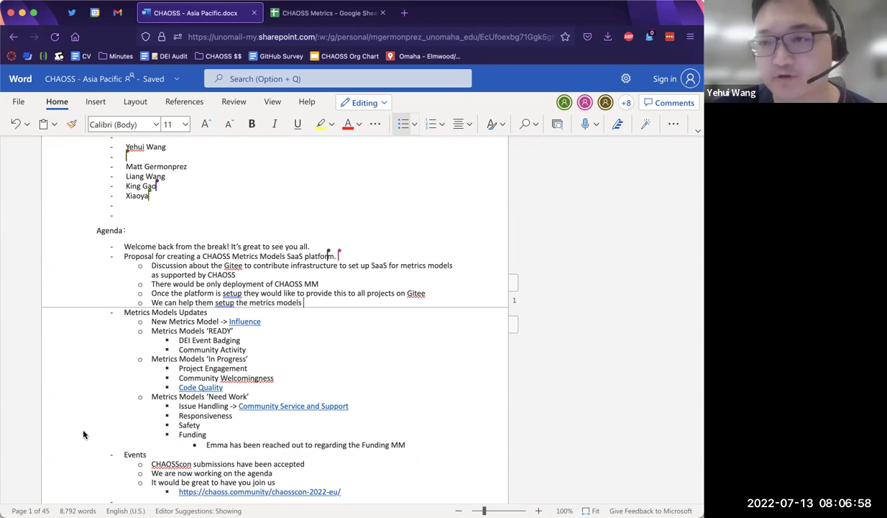
pyautogui.press('Return')
pyautogui.write('To start ther')
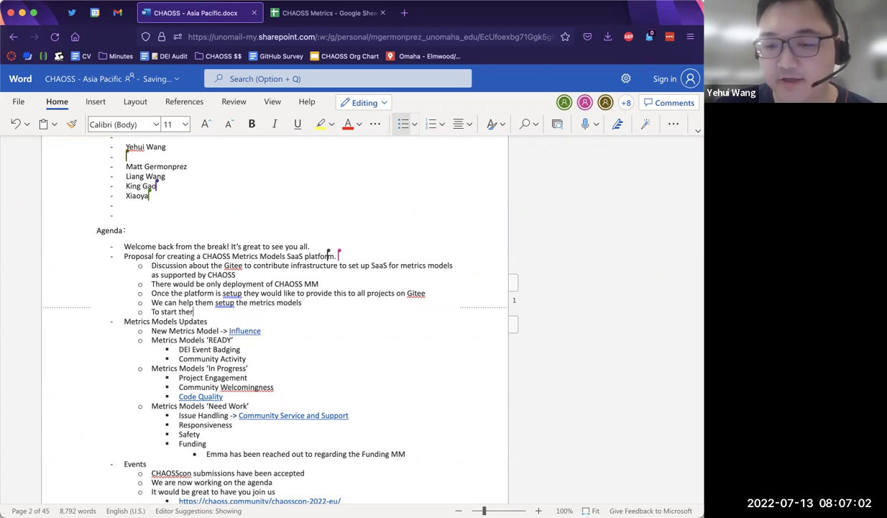
pyautogui.write('e has bee')
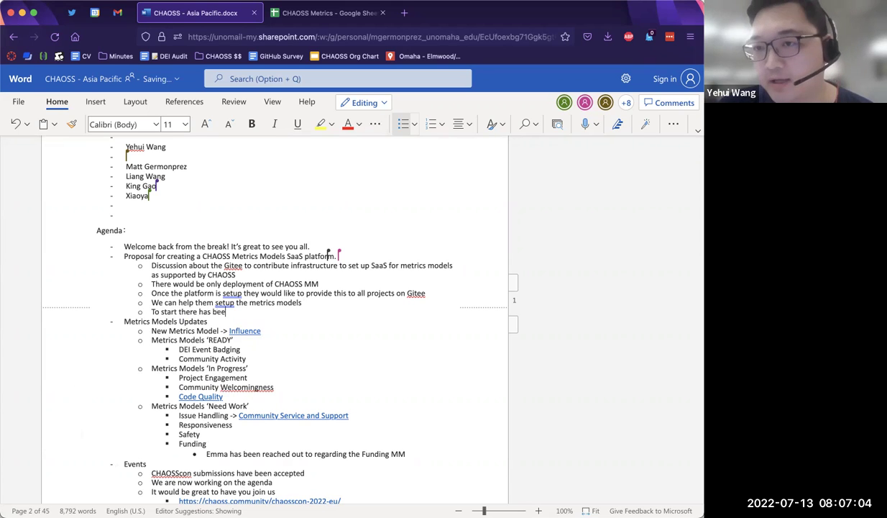
pyautogui.write('n a test')
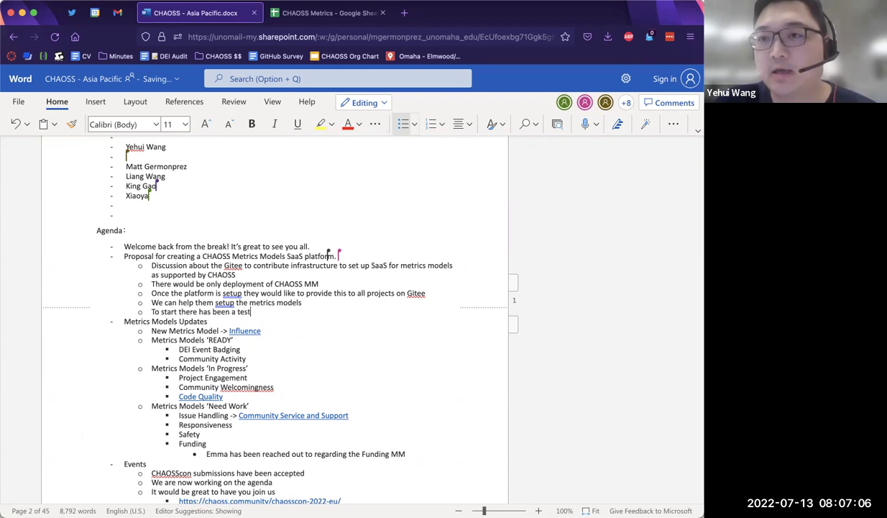
pyautogui.write(' infr')
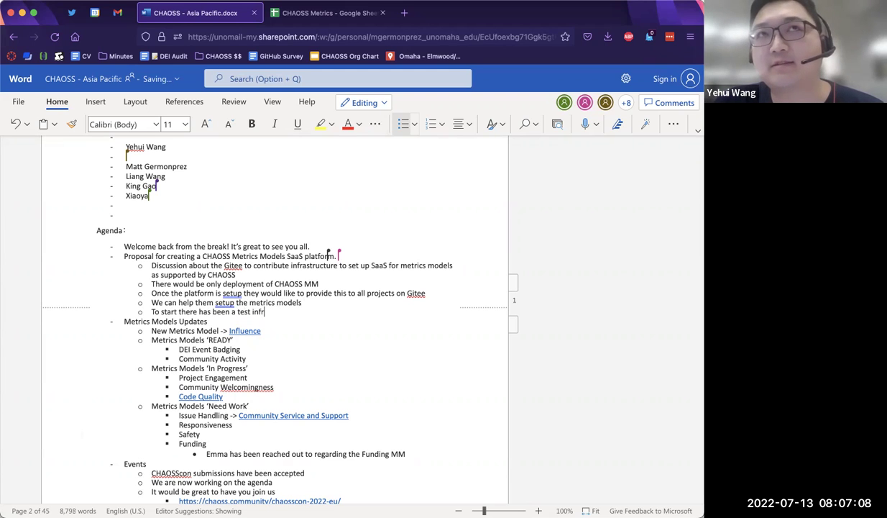
pyautogui.write('a')
pyautogui.write('s')
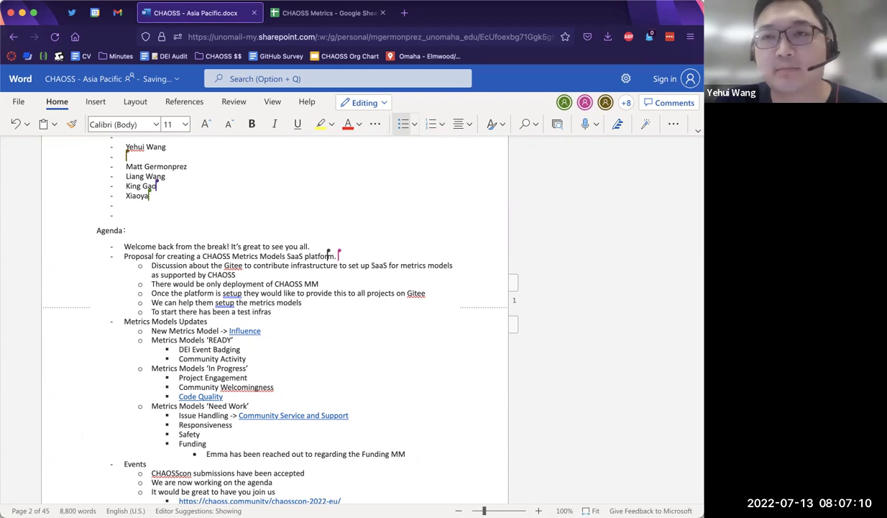
pyautogui.write('tructure setup')
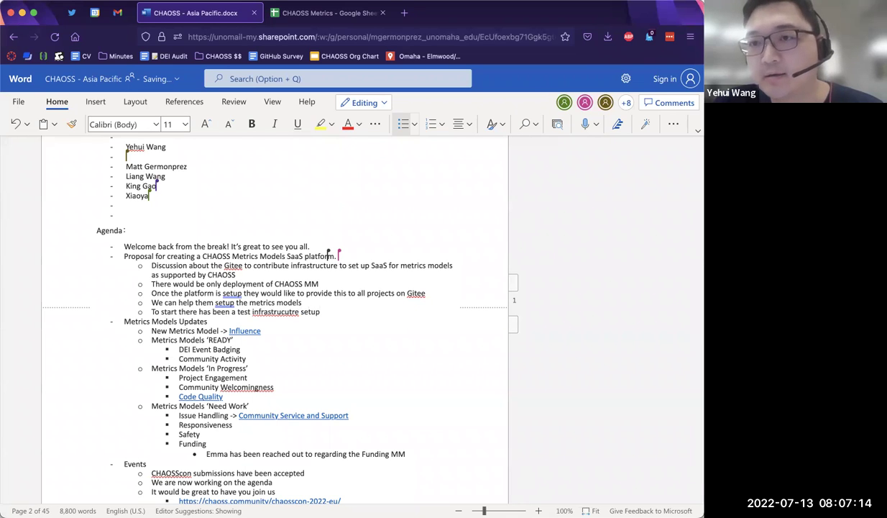
# Step: Accept the 'infrastructure' spelling suggestion for the misspelled word, then close the Editor pane
pyautogui.click(279, 314)
pyautogui.press('Return')
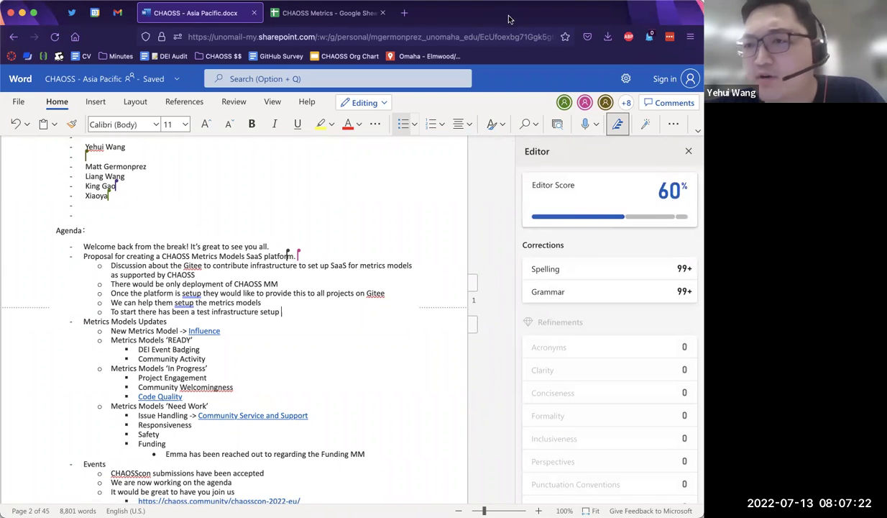
pyautogui.click(688, 151)
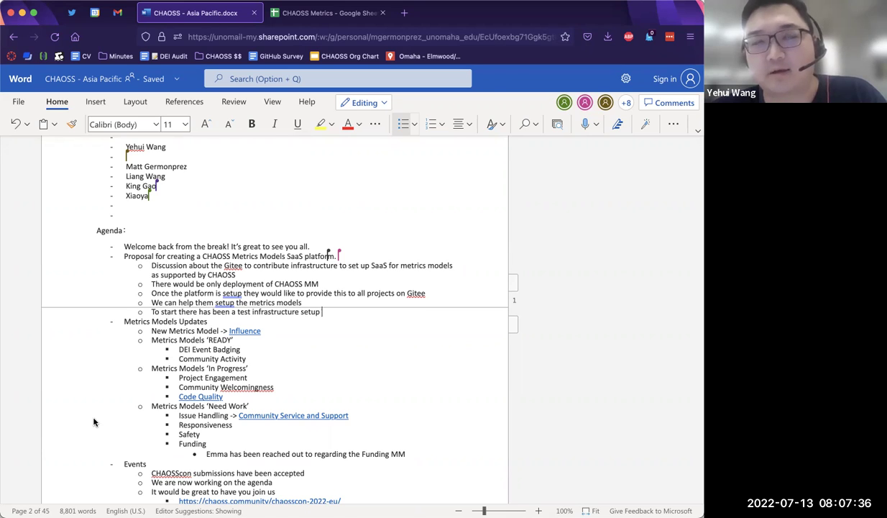
# Step: Add a nested bullet 'Set against 10,000 current projects' under the test infrastructure line
pyautogui.press('Return')
pyautogui.press('Tab')
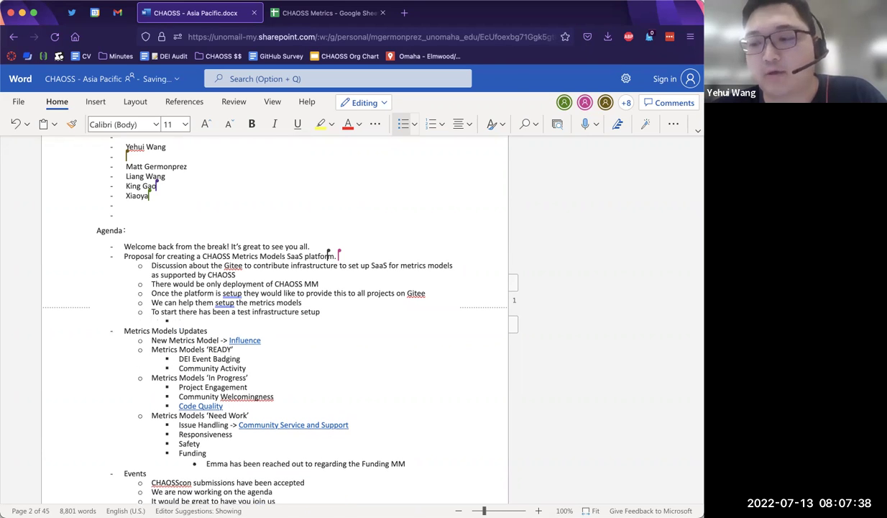
pyautogui.write('Set ag')
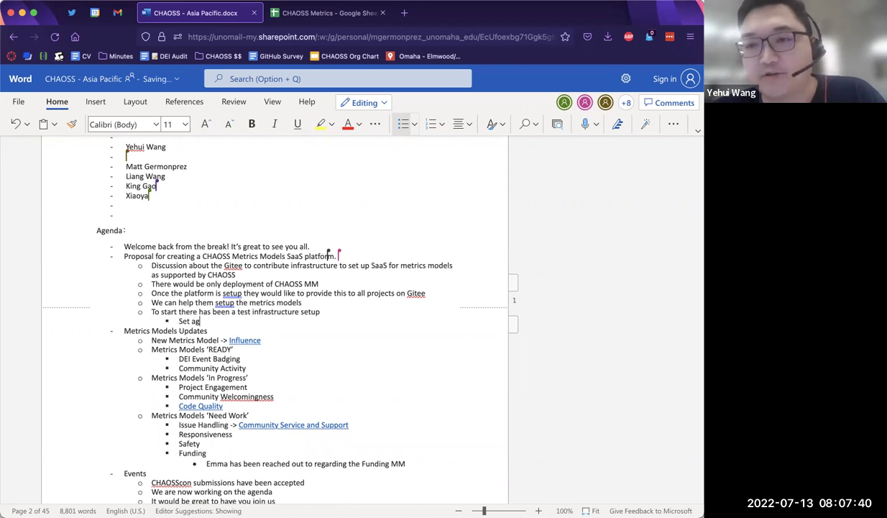
pyautogui.write('ainst 10,')
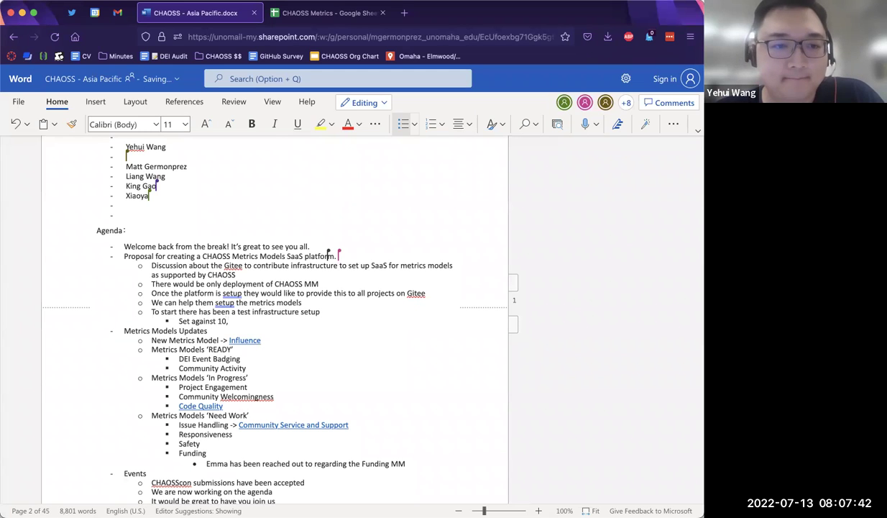
pyautogui.write('000 curr')
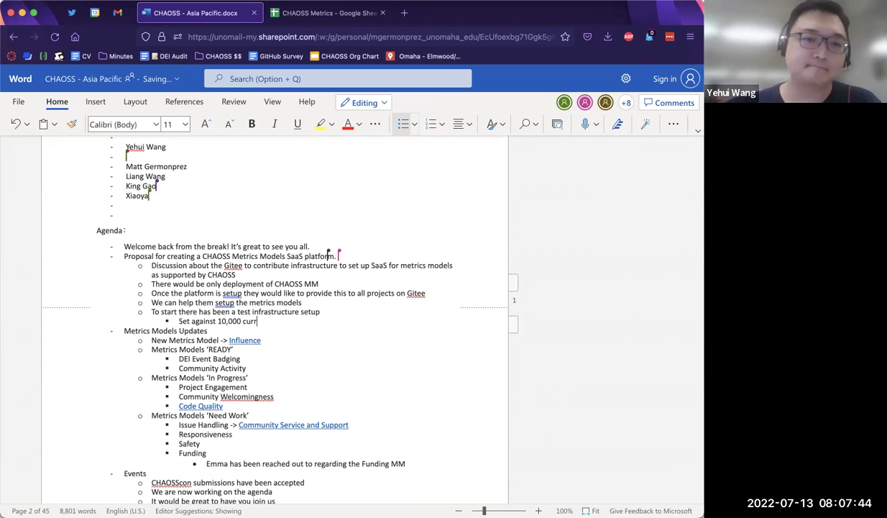
pyautogui.write('ent projects')
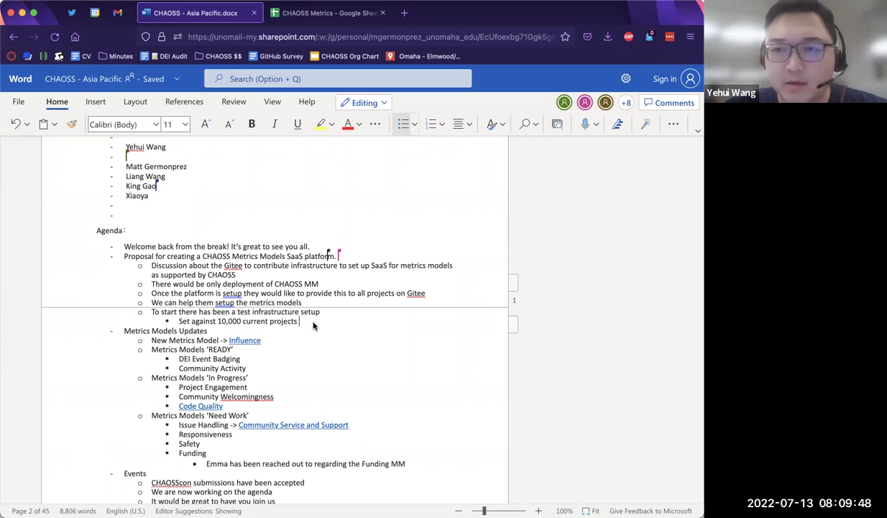
# Step: Add a second-level 'Timeline' bullet after the 10,000 projects line
pyautogui.press('Return')
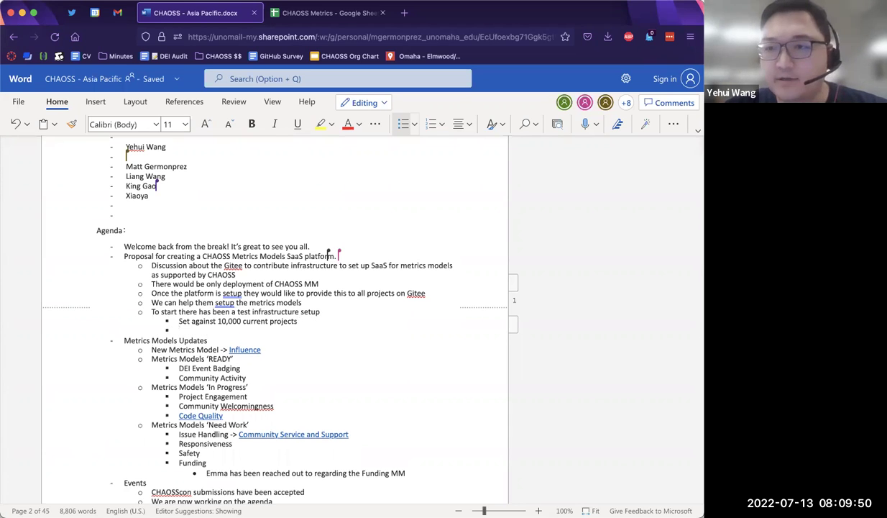
pyautogui.hotkey('shift', 'Tab')
pyautogui.write('Test')
pyautogui.press('BackSpace')
pyautogui.press('BackSpace')
pyautogui.press('BackSpace')
pyautogui.write('imeline')
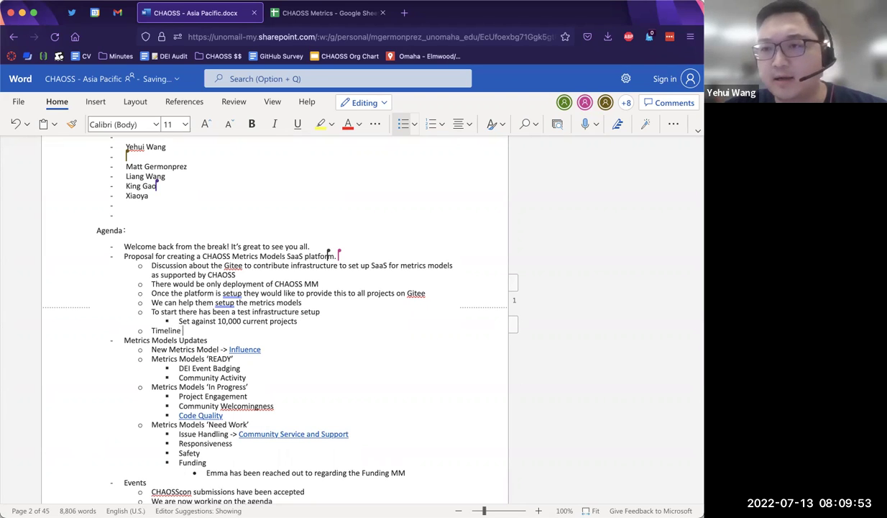
# Step: Nest 'Next two months to help develop the front end for the different types of projects' under Timeline
pyautogui.press('Return')
pyautogui.press('Tab')
pyautogui.write('Next two mon')
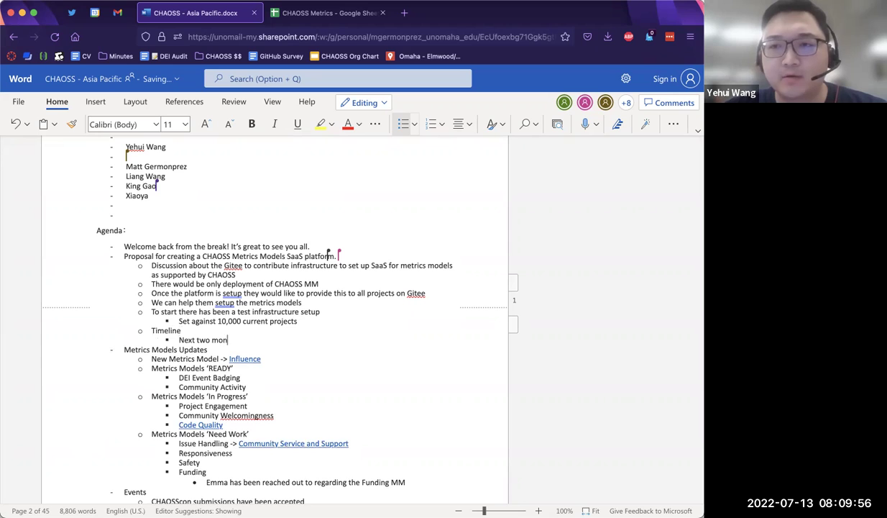
pyautogui.write('ths to help develop')
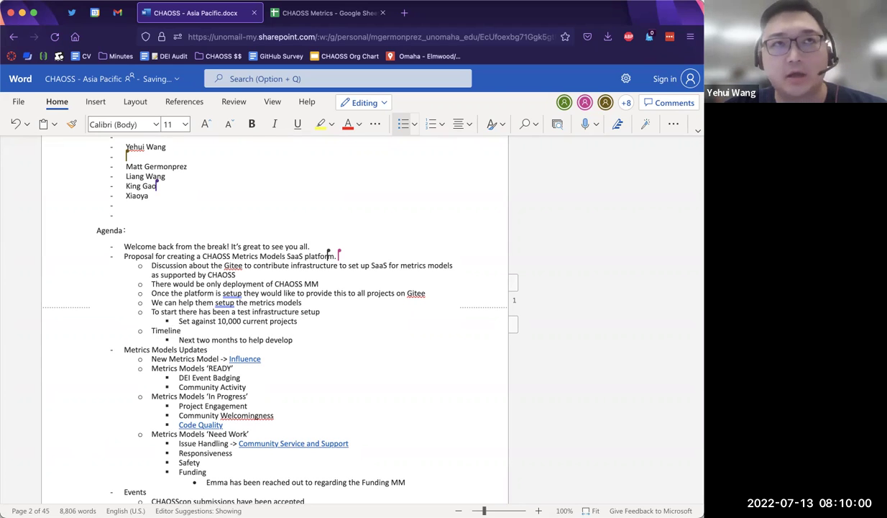
pyautogui.write(' the front en')
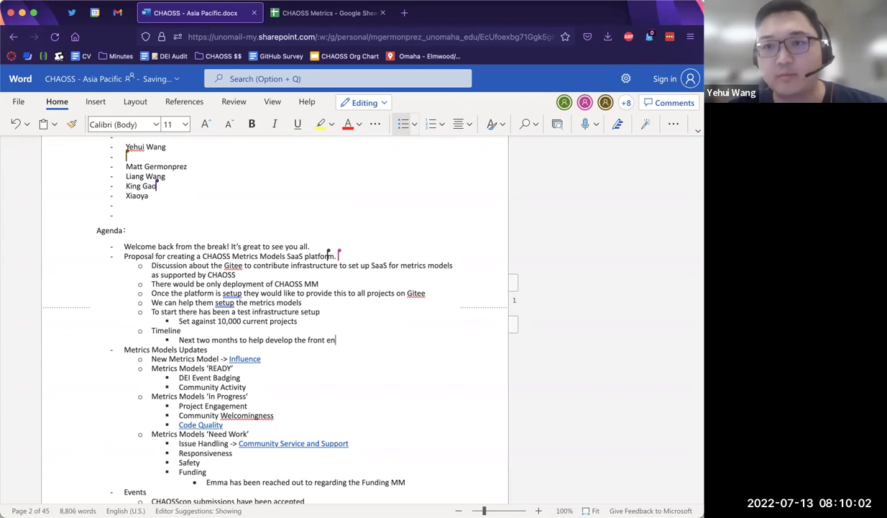
pyautogui.write('d for the different ')
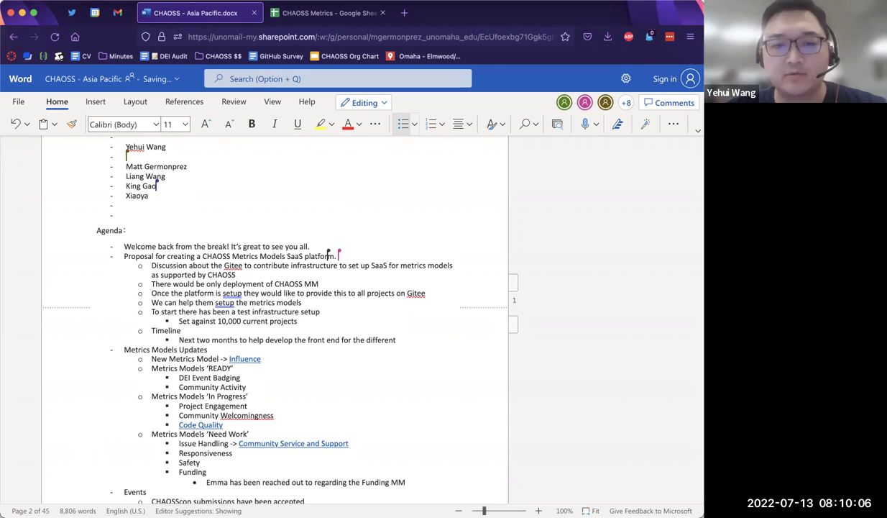
pyautogui.write('types of projects')
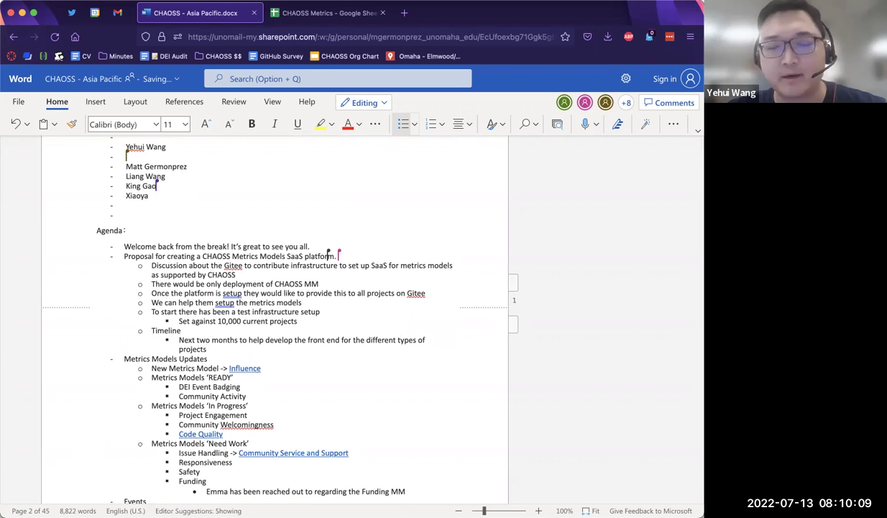
pyautogui.press('Return')
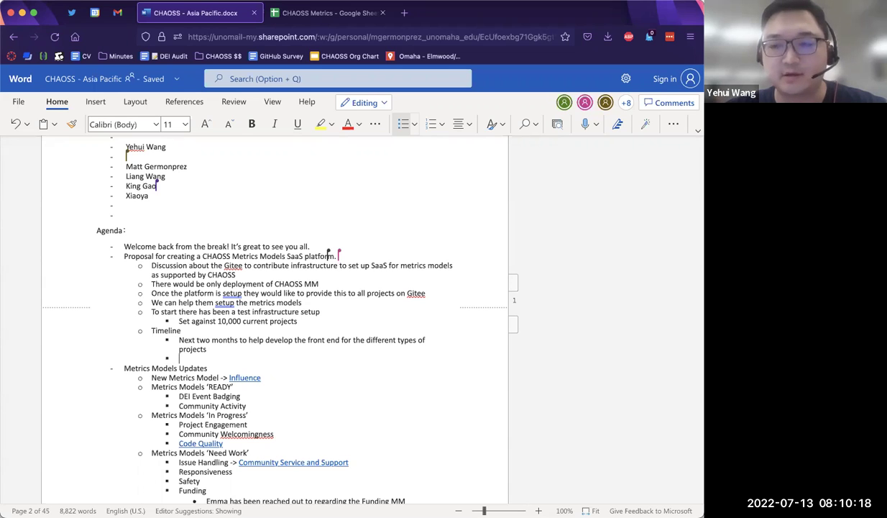
# Step: Add a 'Questions' bullet at Timeline level with nested item 'Single Sign On Integration'
pyautogui.hotkey('shift', 'Tab')
pyautogui.write('Questions')
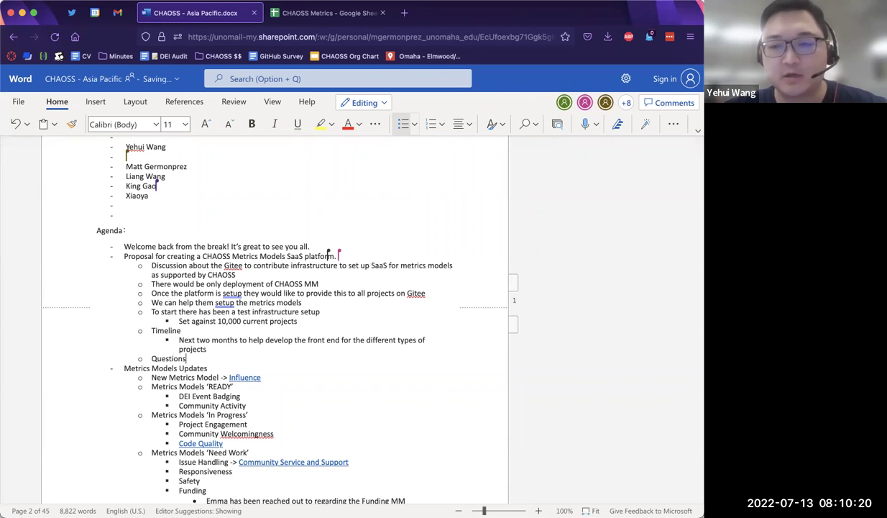
pyautogui.press('Return')
pyautogui.press('Tab')
pyautogui.write('Single Sign On')
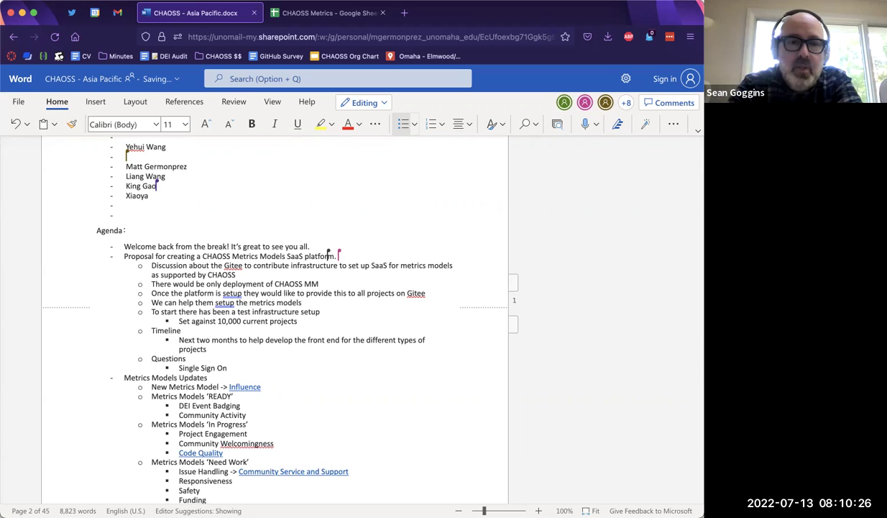
pyautogui.press('BackSpace')
pyautogui.press('BackSpace')
pyautogui.press('BackSpace')
pyautogui.press('BackSpace')
pyautogui.write('on')
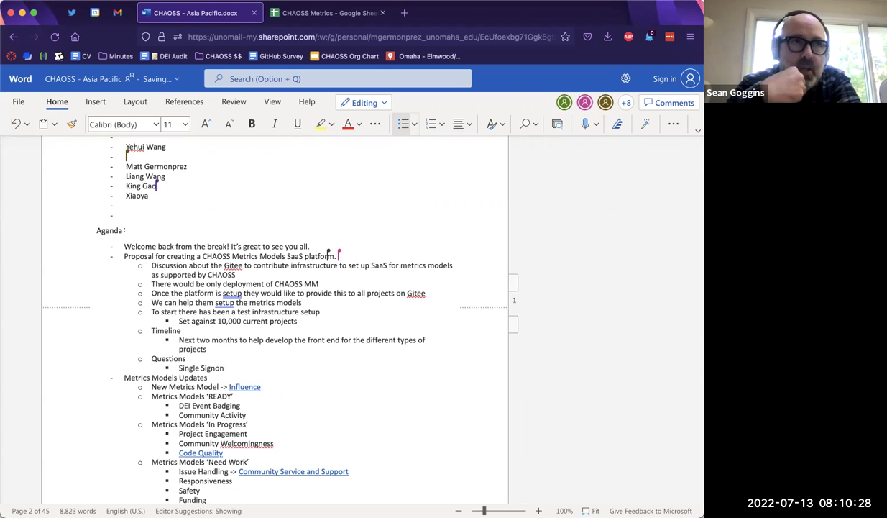
pyautogui.press('BackSpace')
pyautogui.press('BackSpace')
pyautogui.press('BackSpace')
pyautogui.write('On')
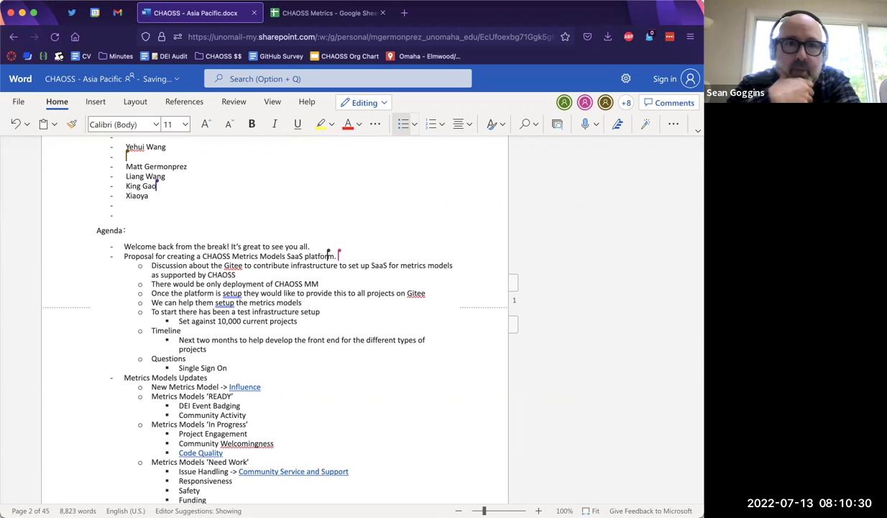
pyautogui.write(' Integration')
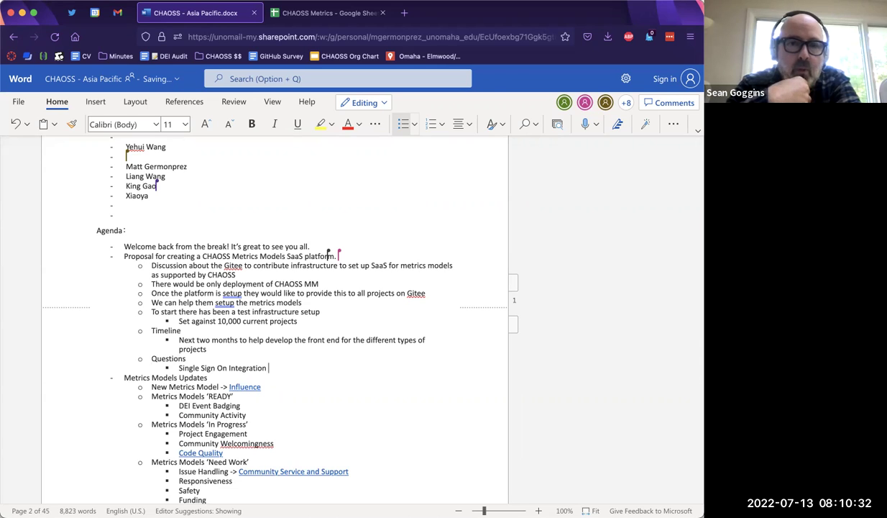
# Step: Add questions 'How to support from CHAOSS?' and 'How to offer/extend to GH or GitLab'
pyautogui.press('Return')
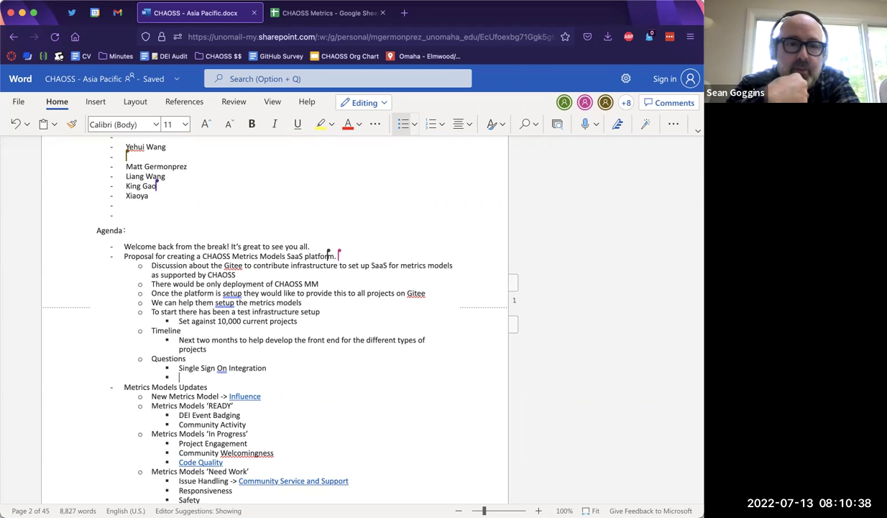
pyautogui.write('Ho')
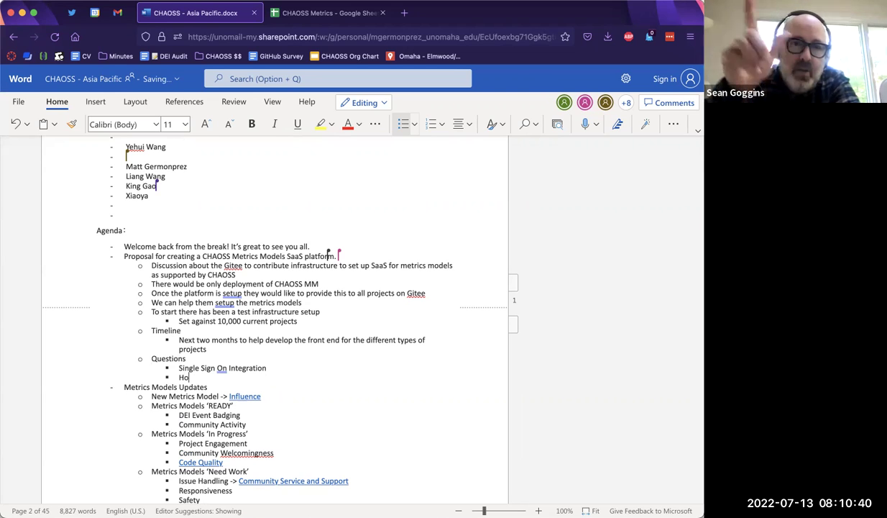
pyautogui.write('w to support from CHAOSS?')
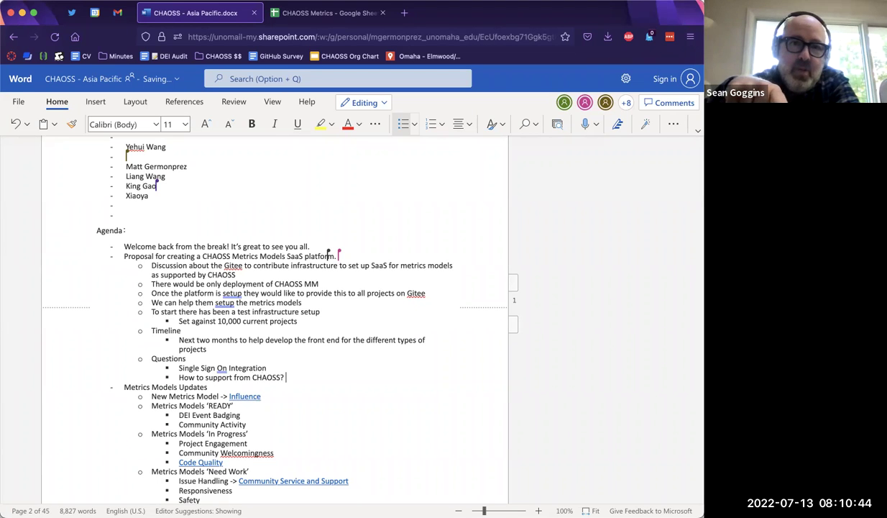
pyautogui.press('Return')
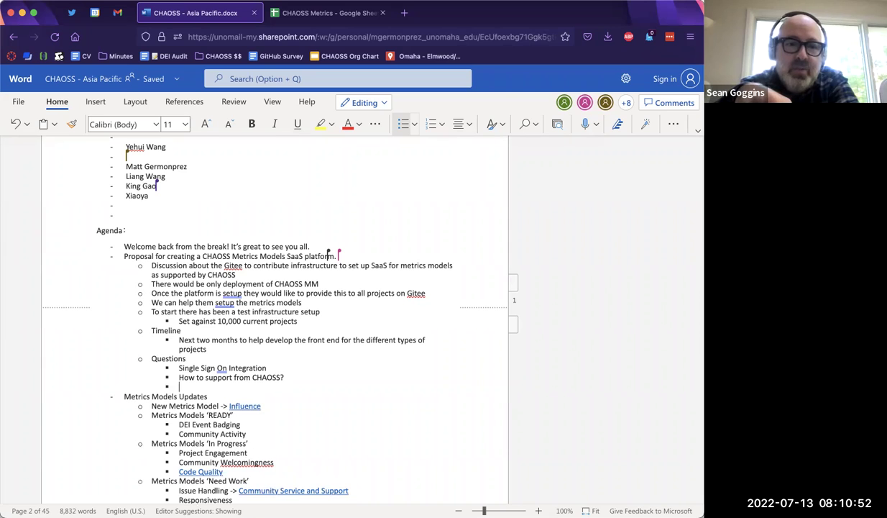
pyautogui.write('How ')
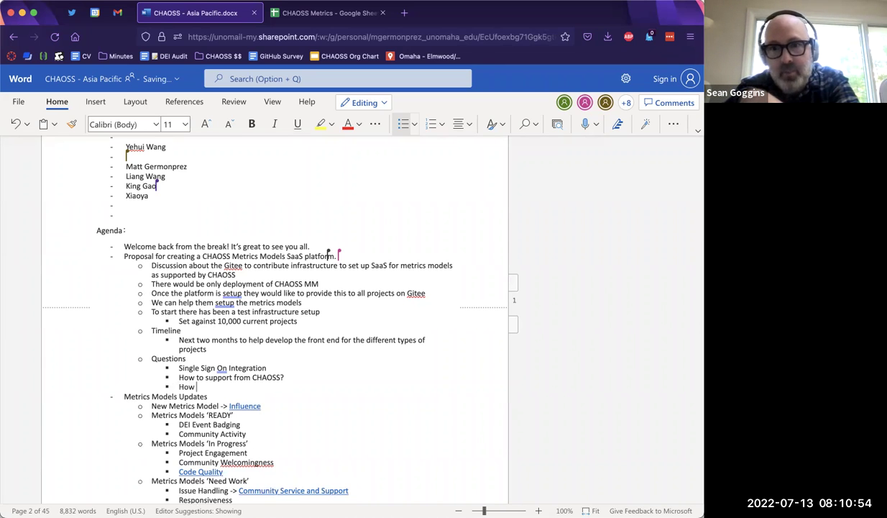
pyautogui.write('to o')
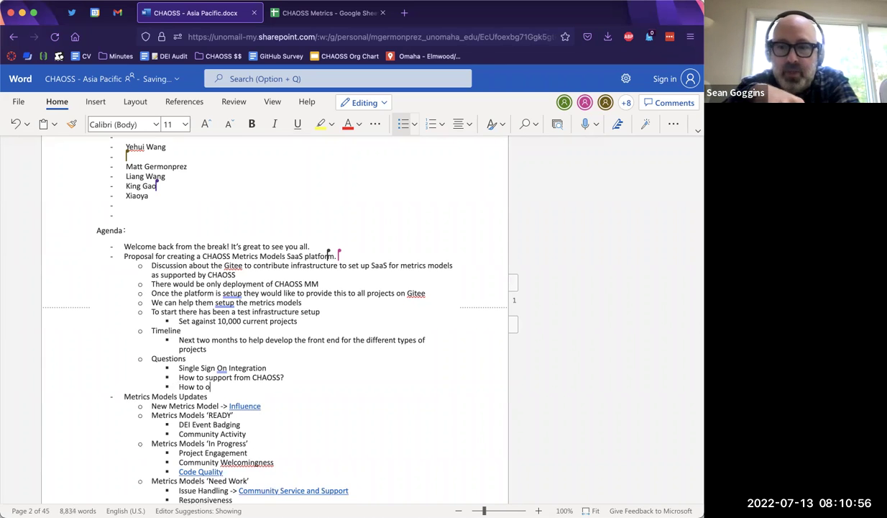
pyautogui.write('ffer/extn')
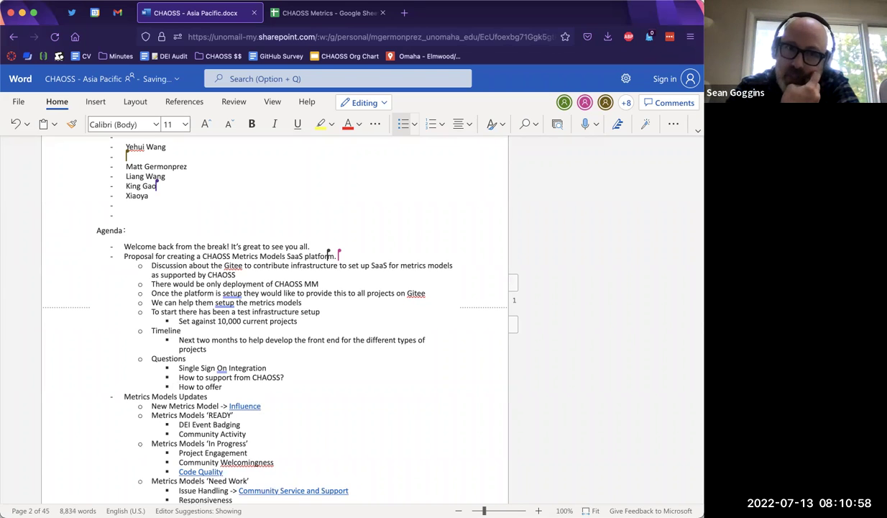
pyautogui.press('BackSpace')
pyautogui.write('end to GH or')
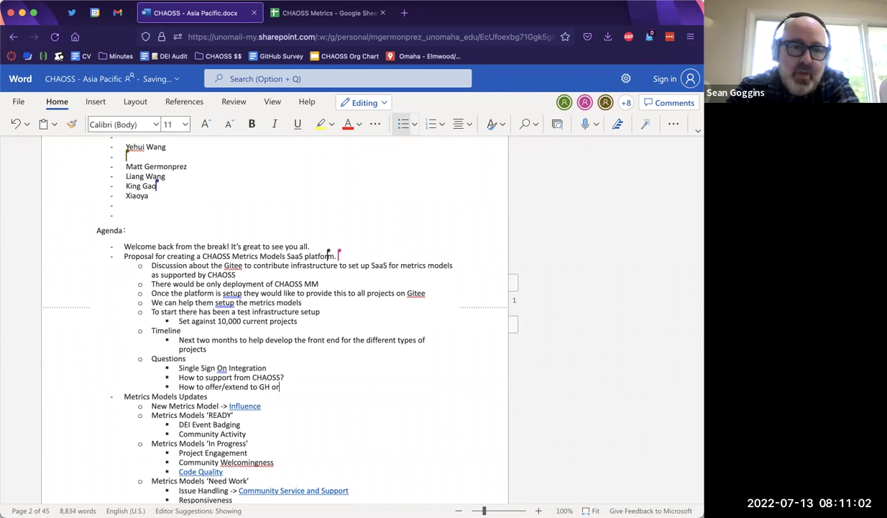
pyautogui.write(' GitLab')
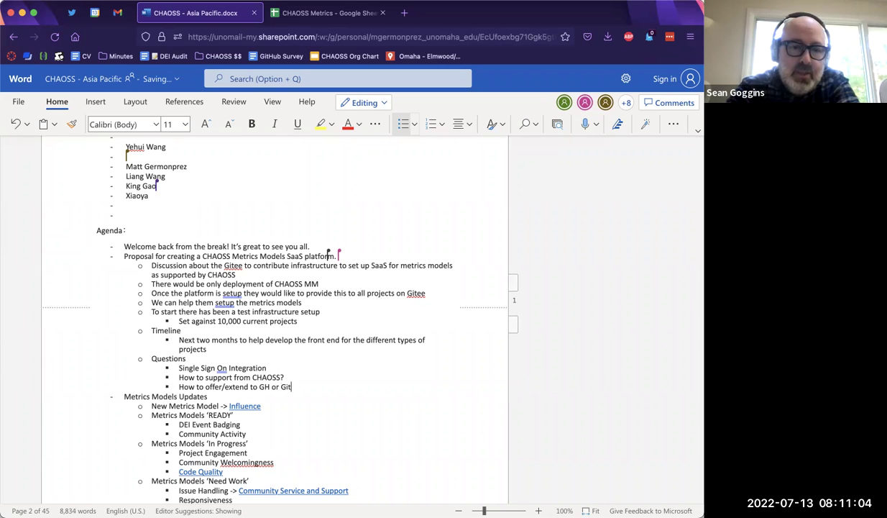